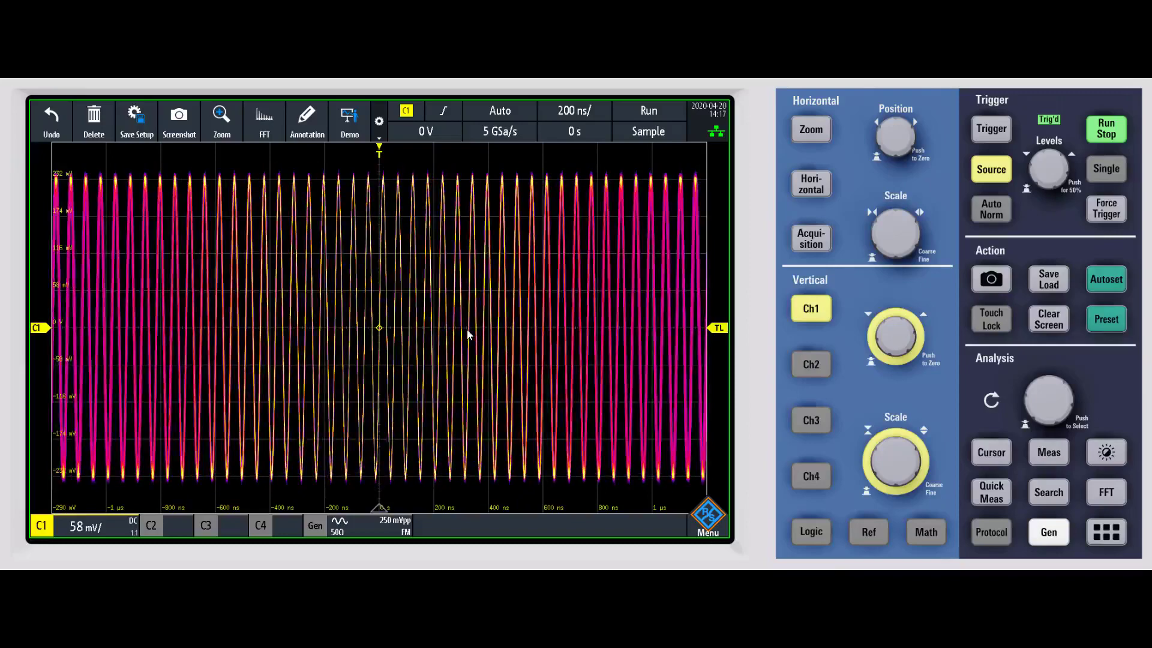
- Enable FFT analysis on the 250 mVpp frequency-modulated generator signal on channel 1
left_click(1098, 501)
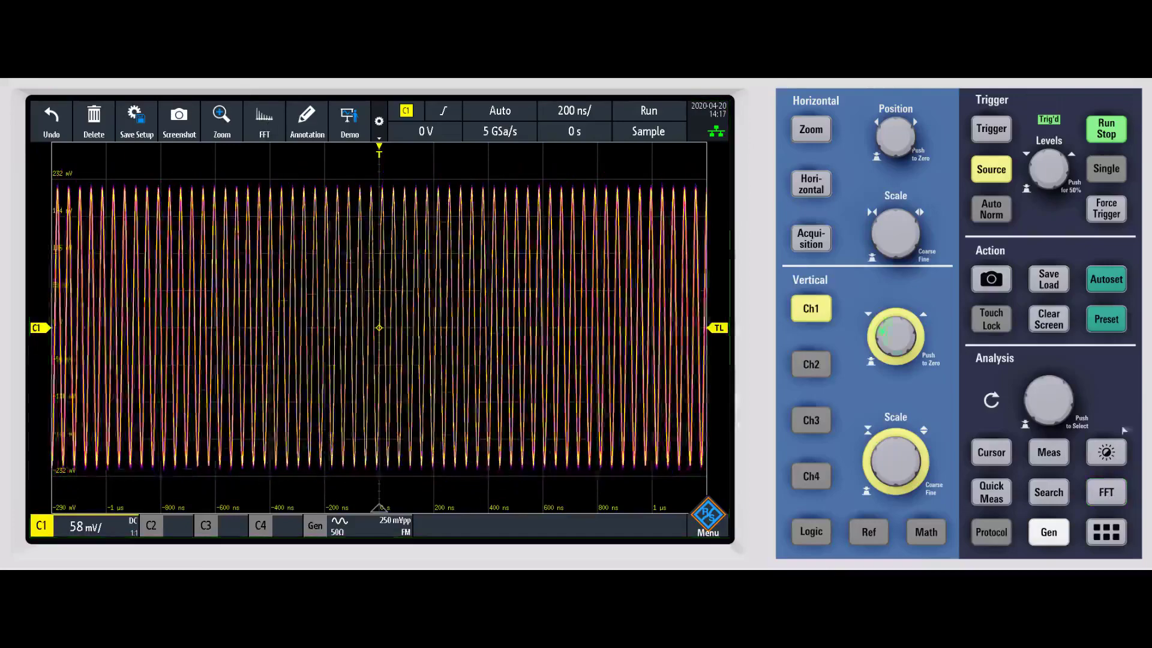
- Turn on the 10–30 MHz FFT spectrum and resize the panes so the time waveform is slightly taller
left_click(1106, 495)
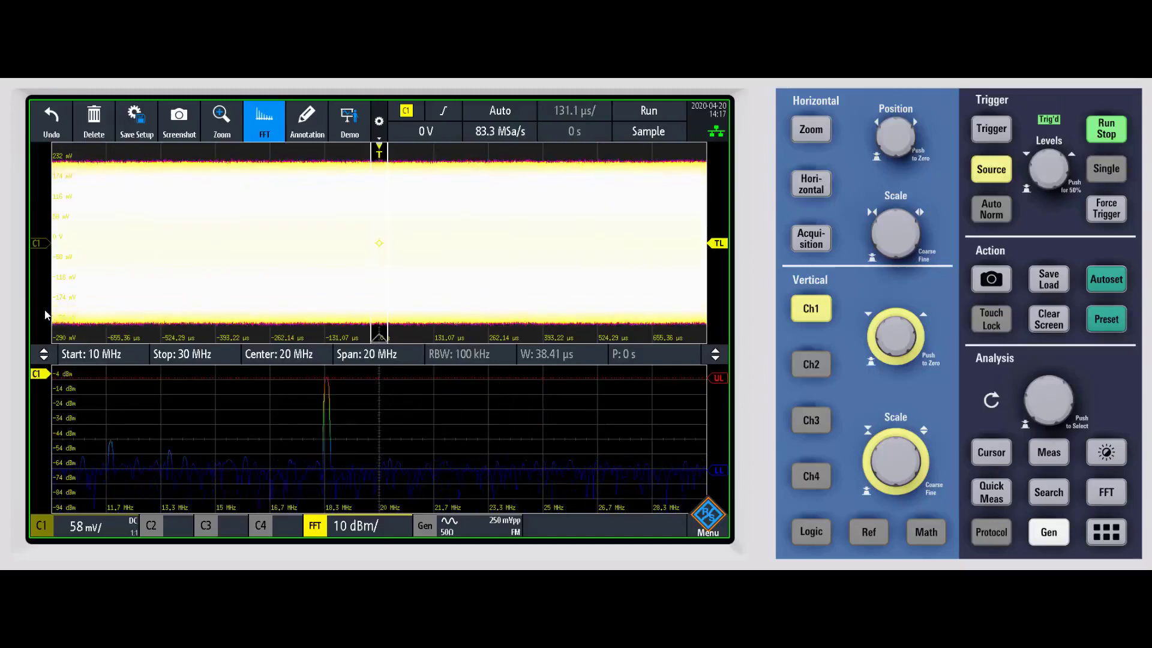
left_click_drag(44, 354, 37, 236)
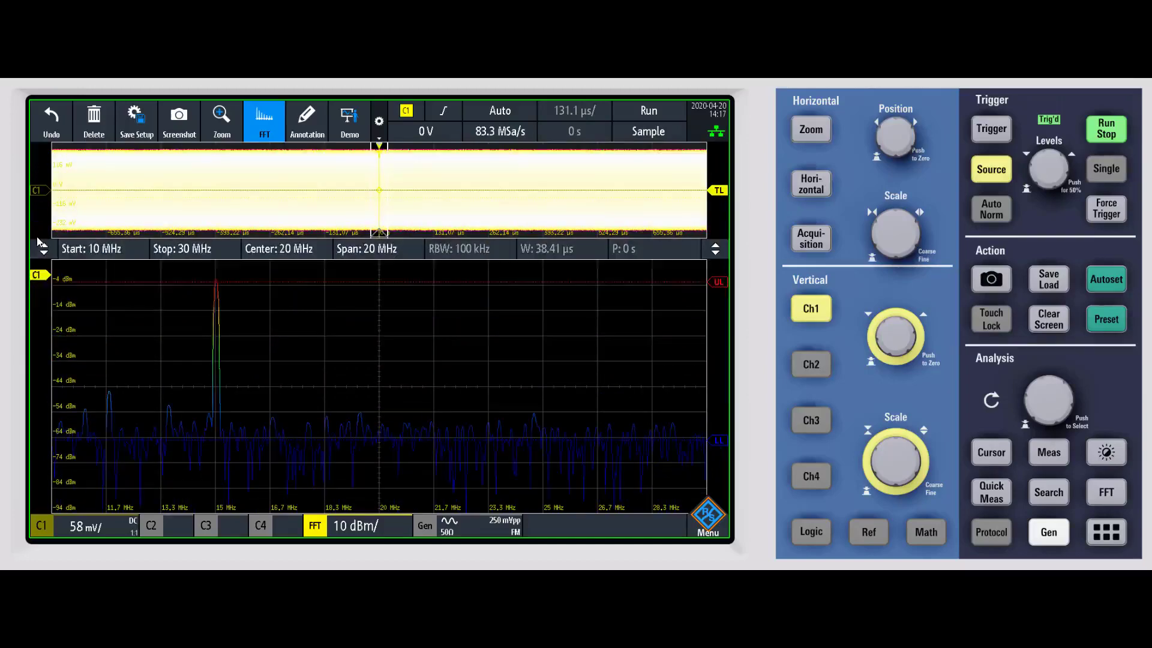
left_click_drag(43, 277, 41, 326)
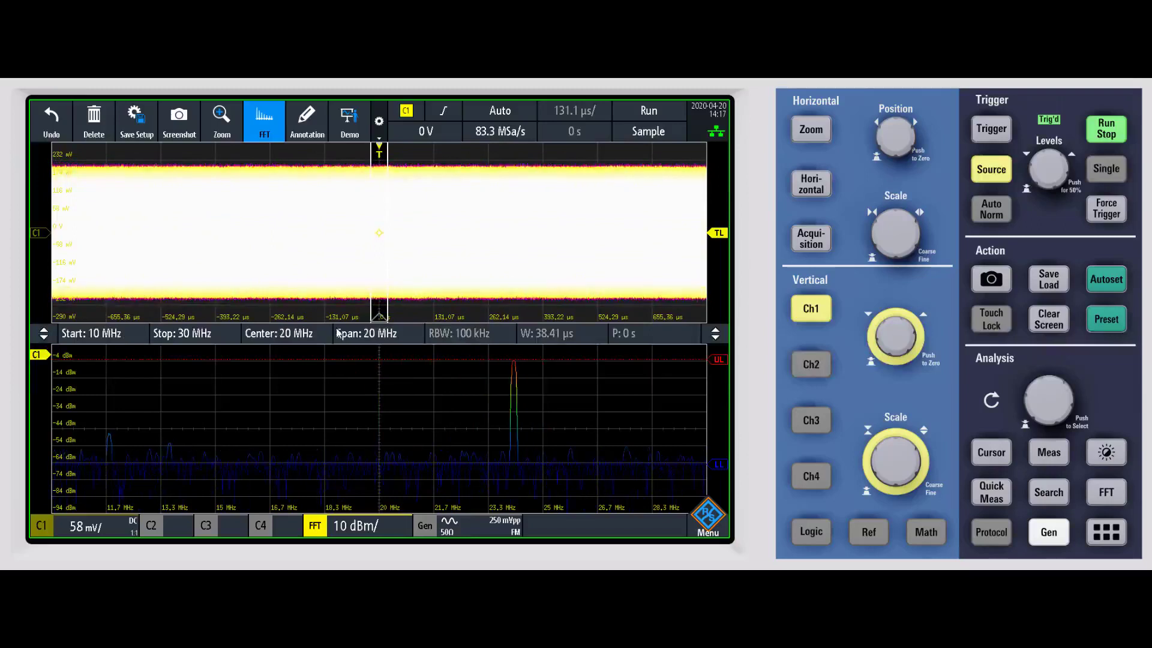
left_click(114, 335)
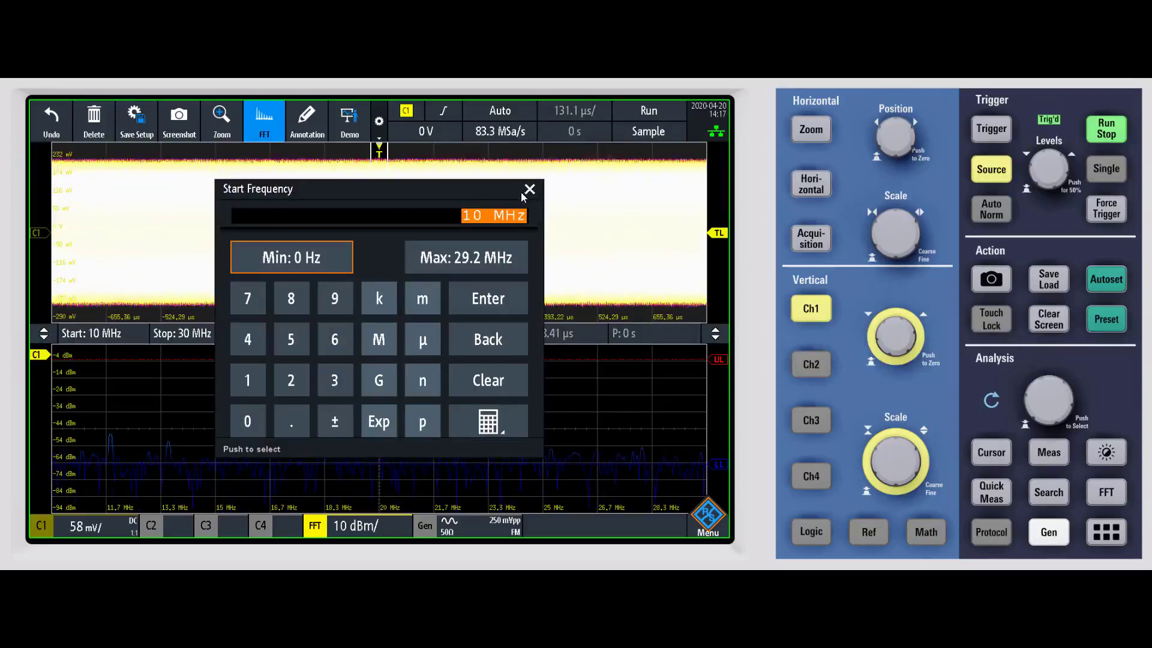
left_click(186, 394)
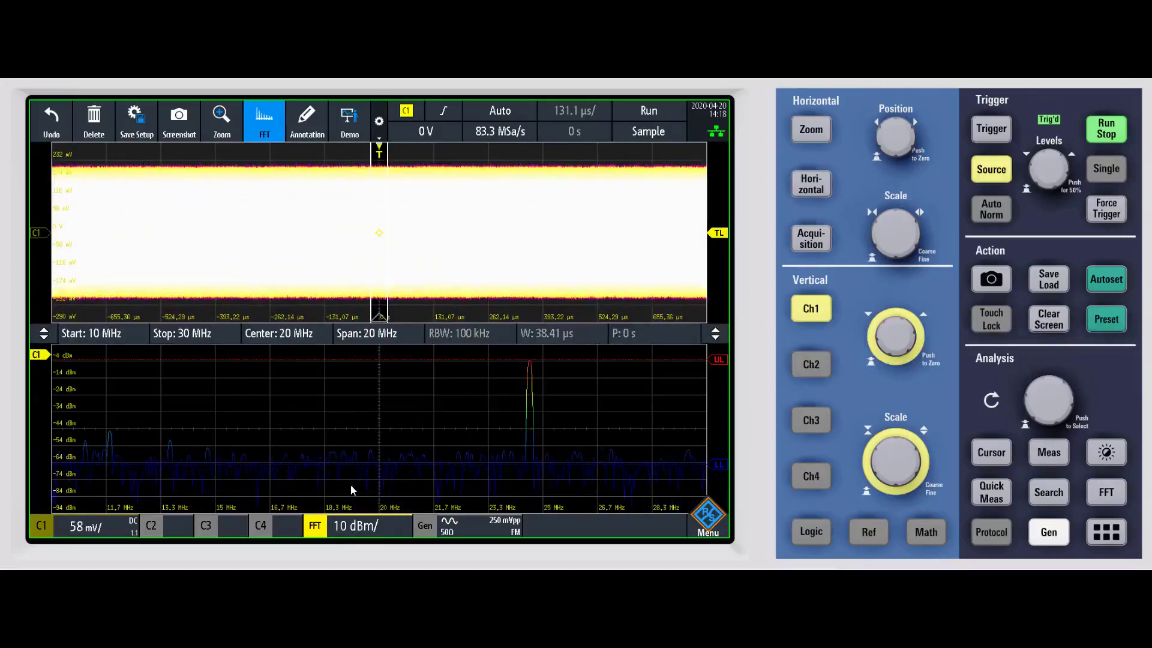
left_click(427, 409)
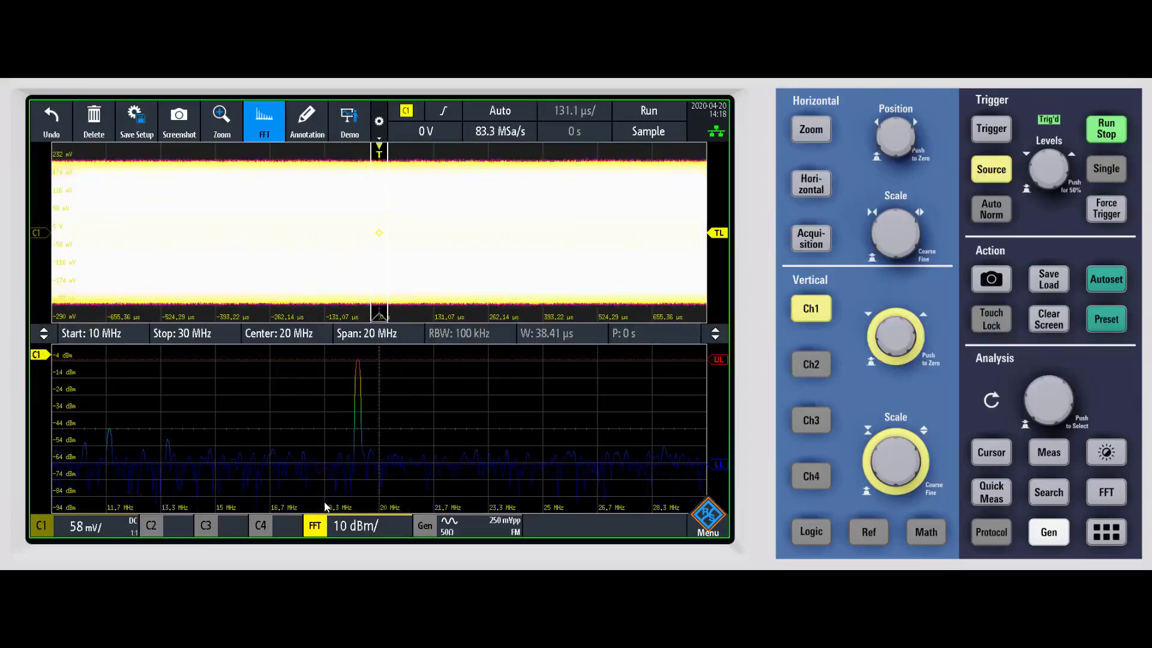
- Open the full FFT menu and keep the Flat Top window type
left_click(380, 515)
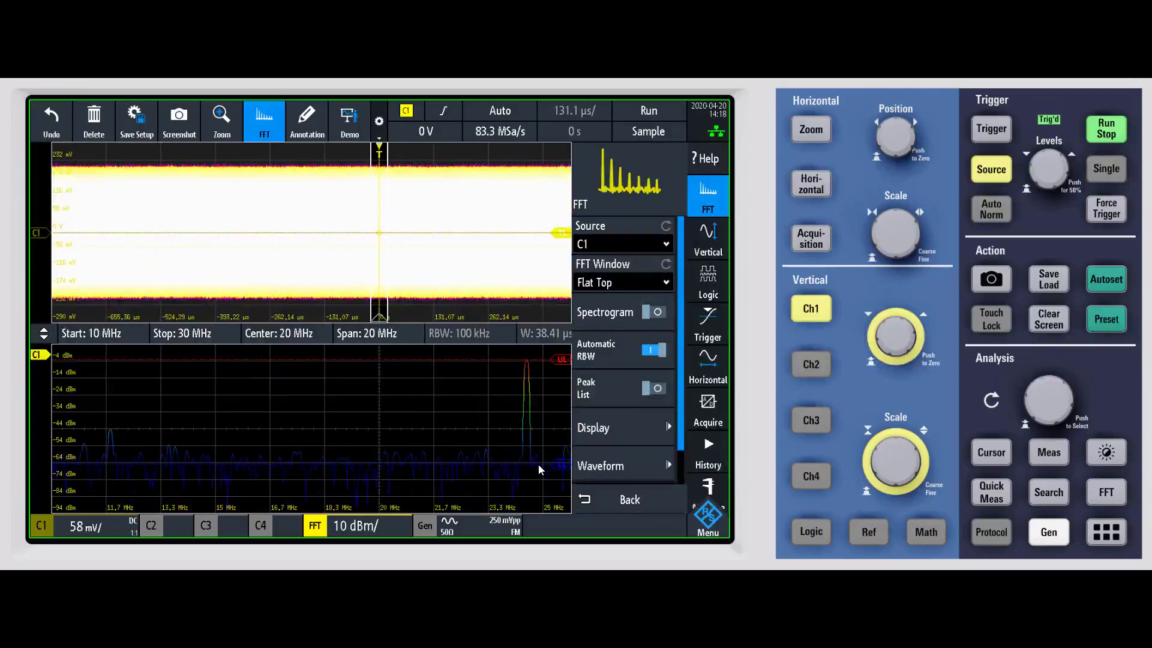
left_click(635, 283)
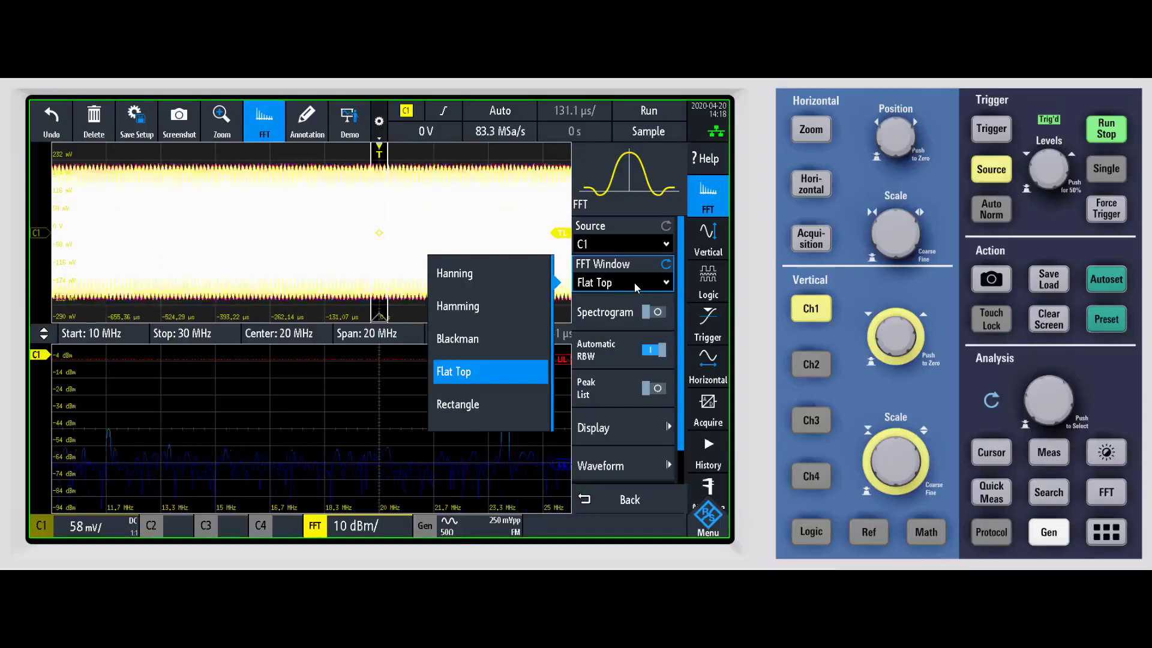
left_click(635, 283)
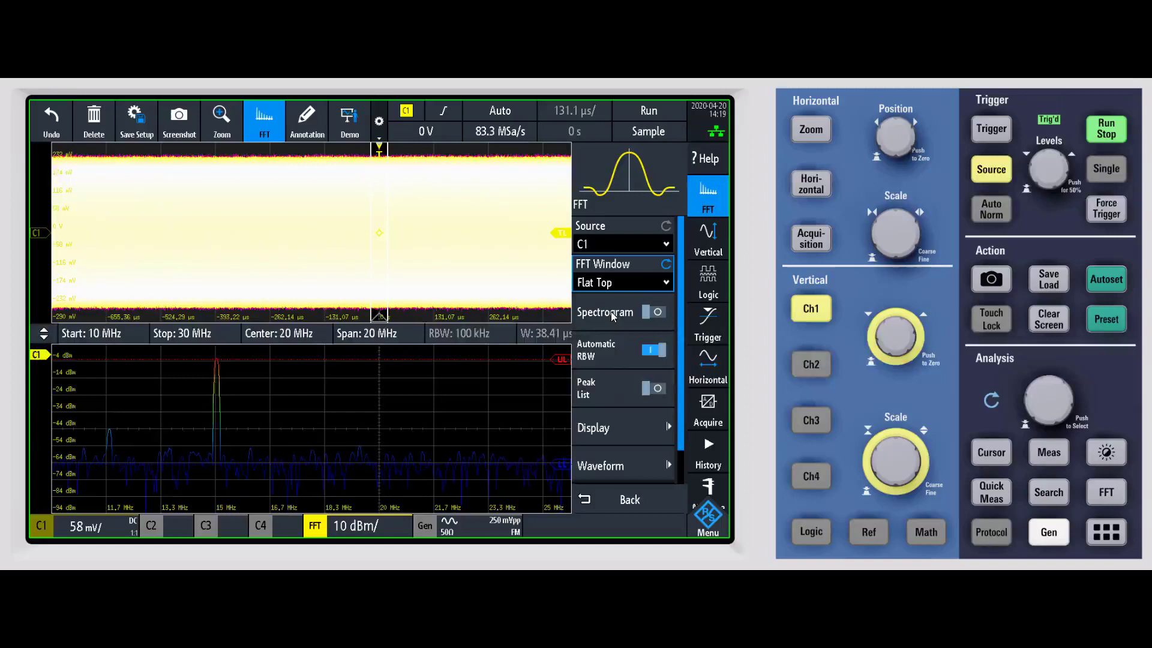
- Turn on the spectrogram and adjust the spectrogram and spectrum pane heights
left_click(613, 316)
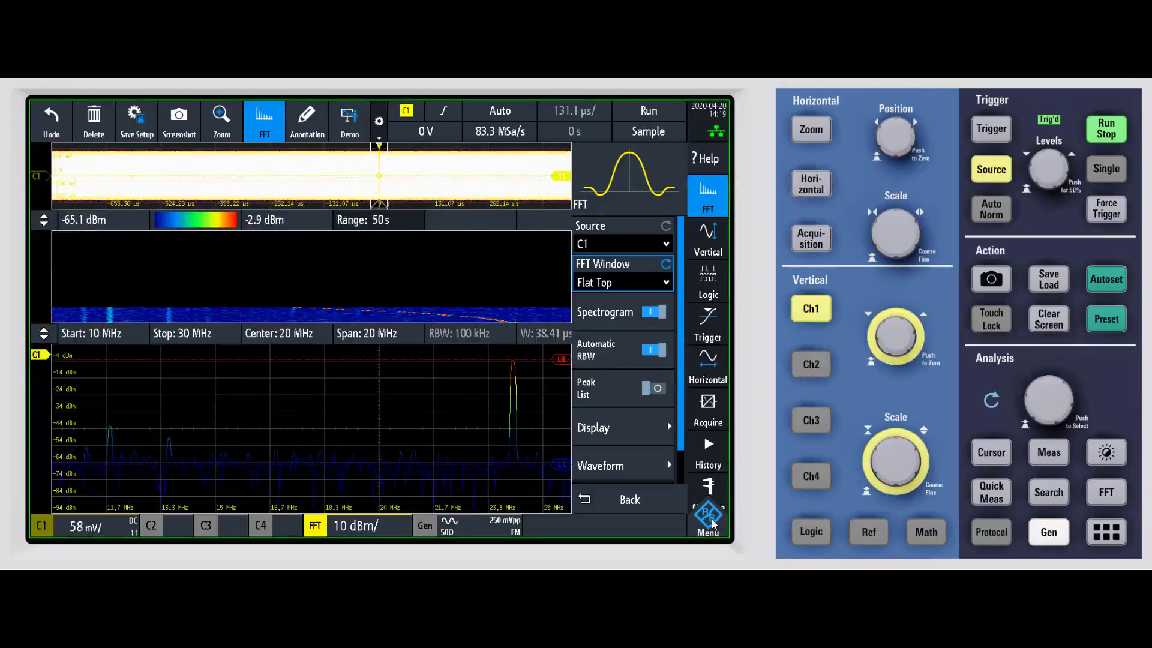
left_click(315, 373)
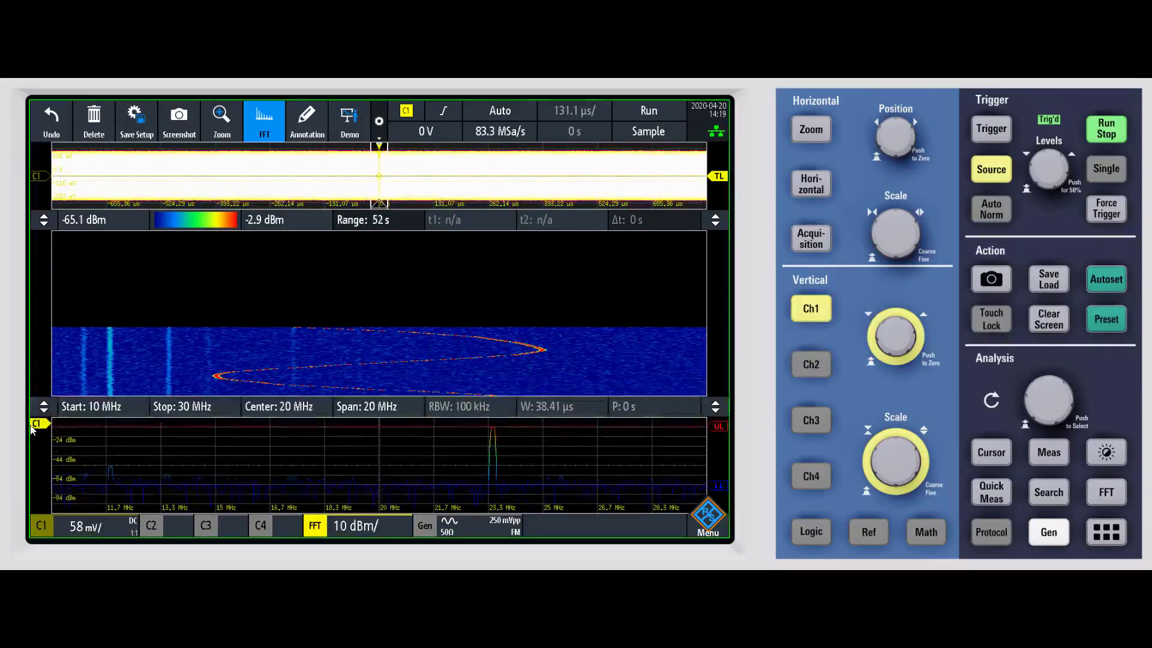
left_click_drag(36, 425, 43, 425)
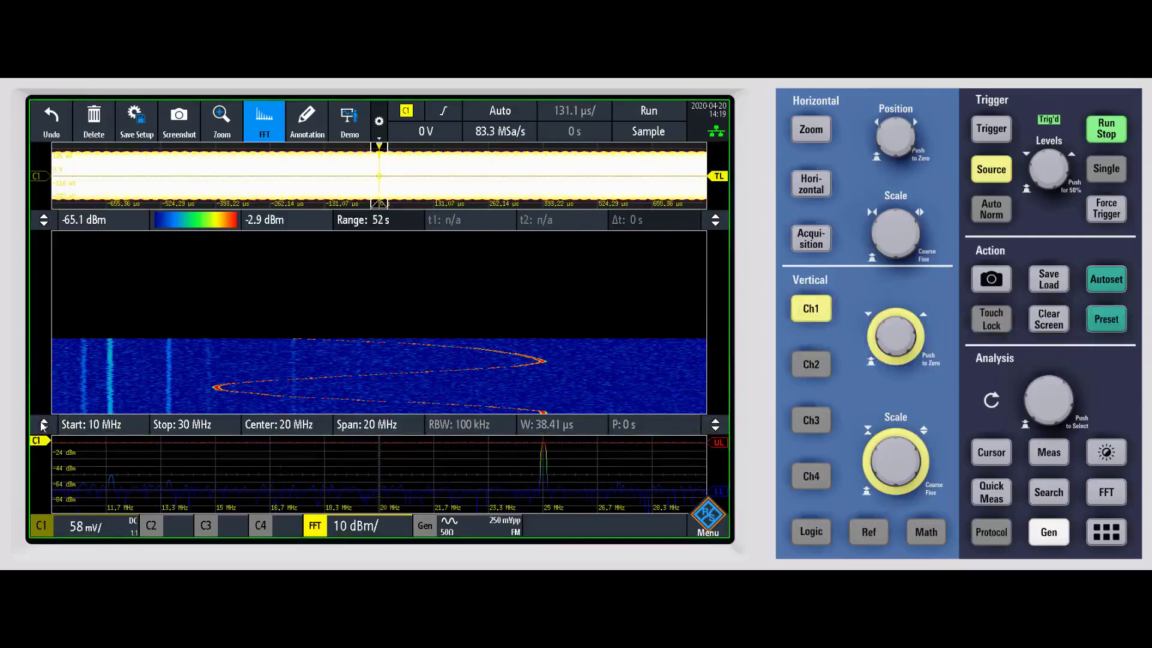
left_click_drag(46, 378, 42, 324)
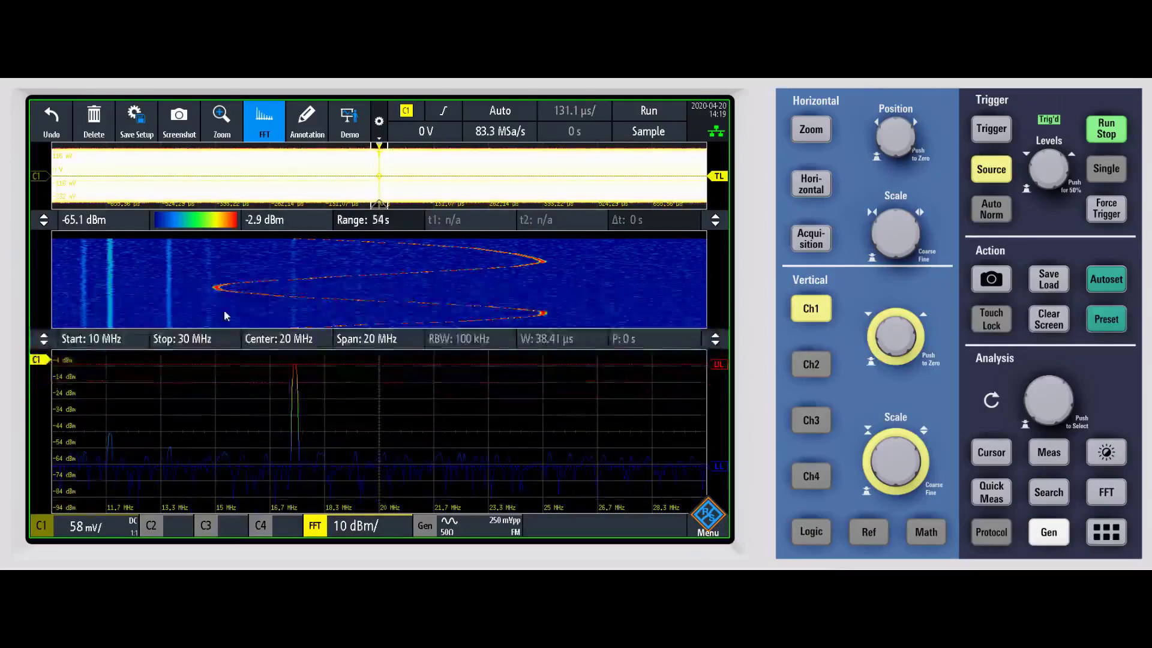
left_click(386, 526)
left_click(386, 504)
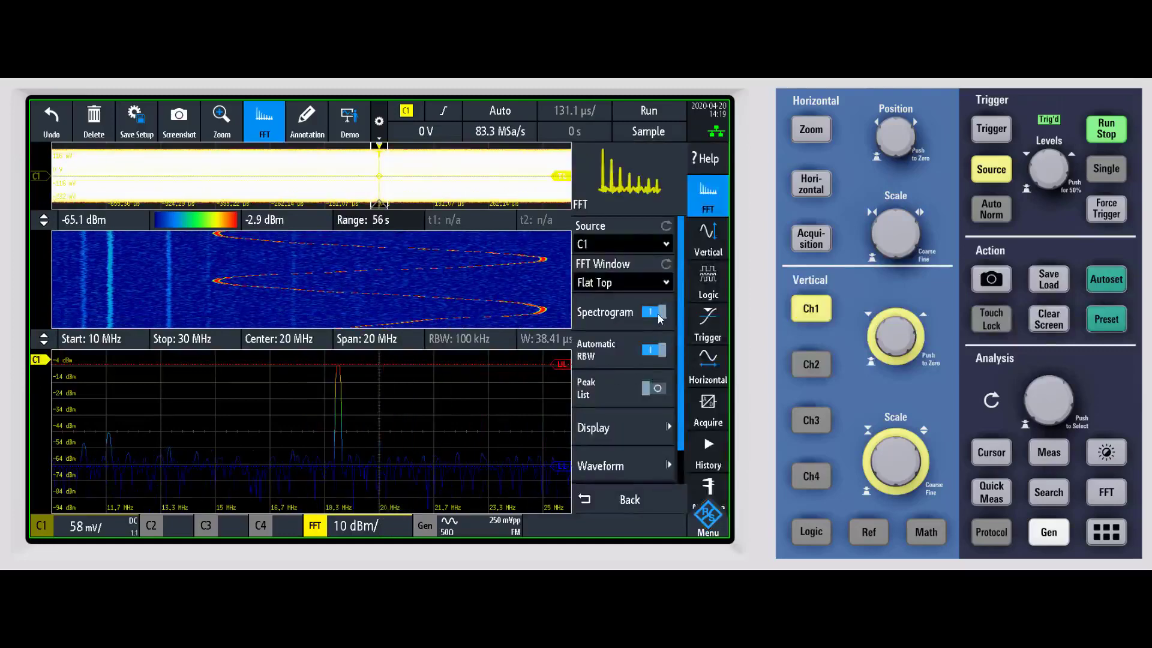
- Swap the spectrogram for a peak list and enlarge its table showing the carrier peak
left_click(656, 312)
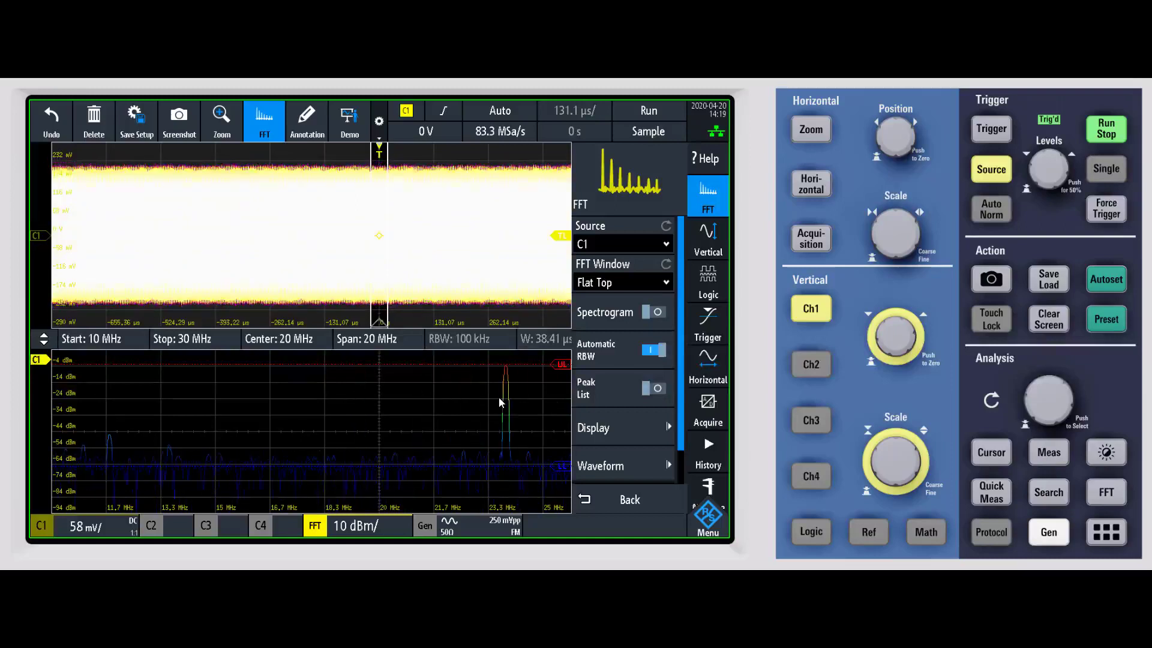
left_click(655, 388)
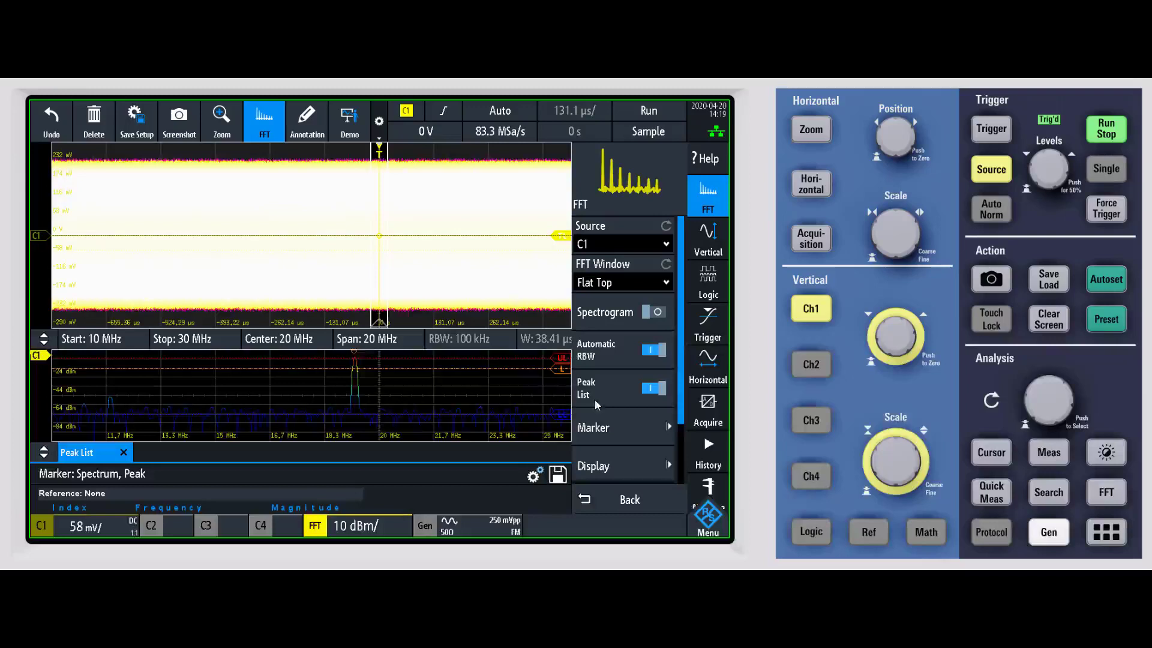
left_click(615, 428)
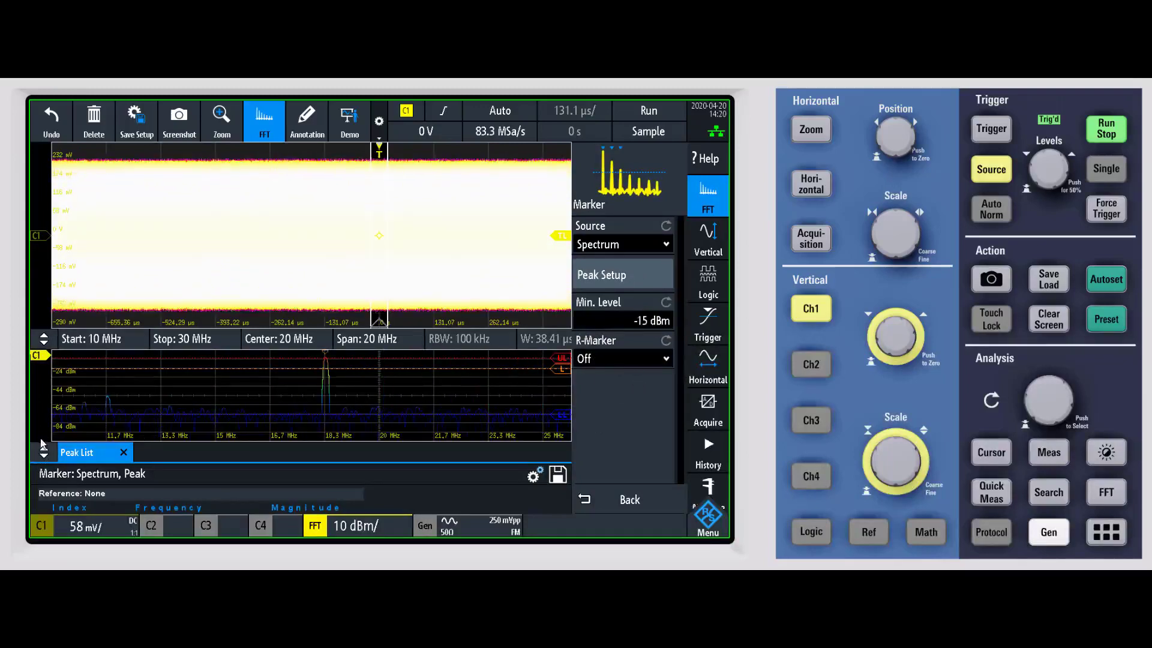
left_click_drag(43, 445, 45, 394)
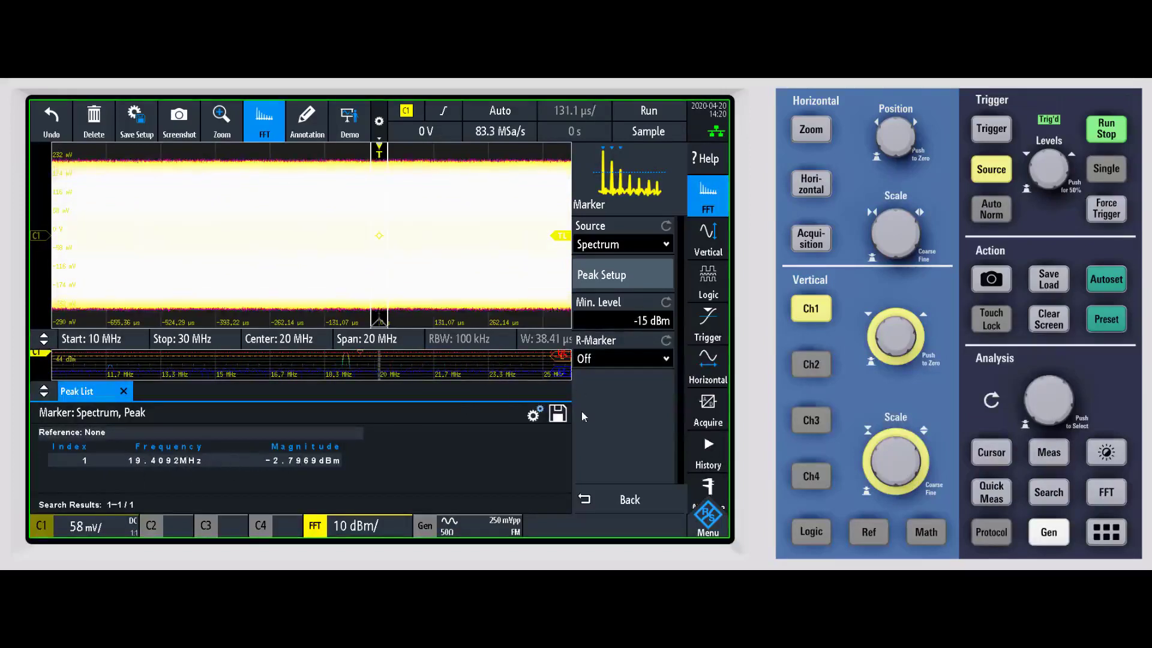
- Turn off the peak list and leave the spectrum colour scheme at Rainbow
left_click(615, 504)
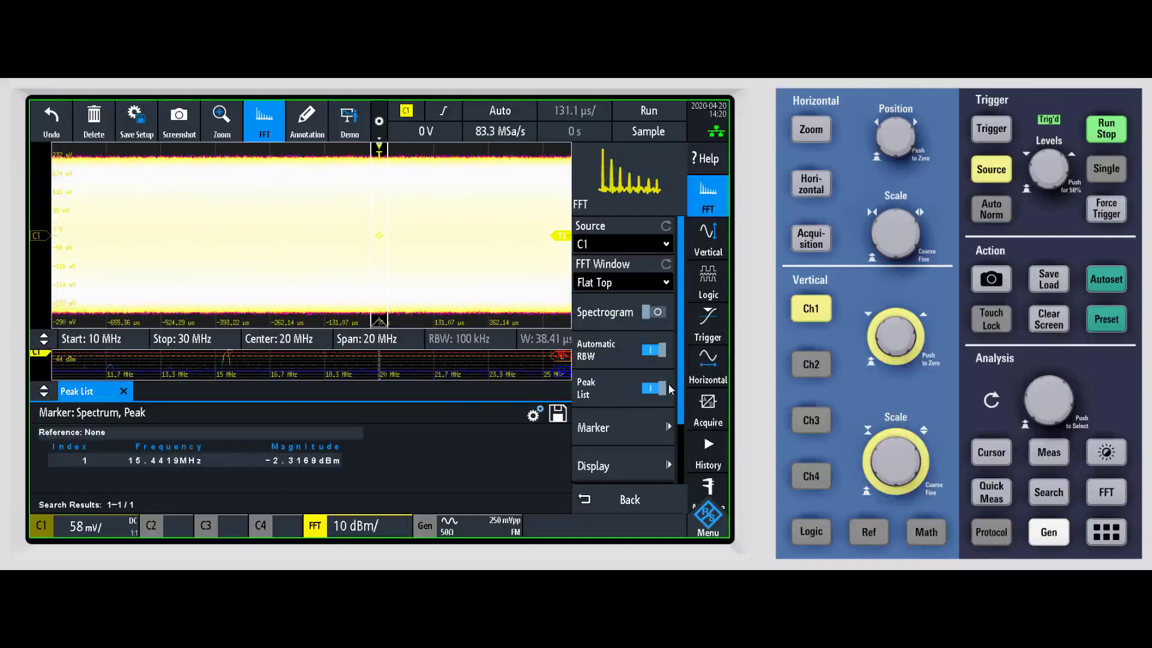
left_click(654, 388)
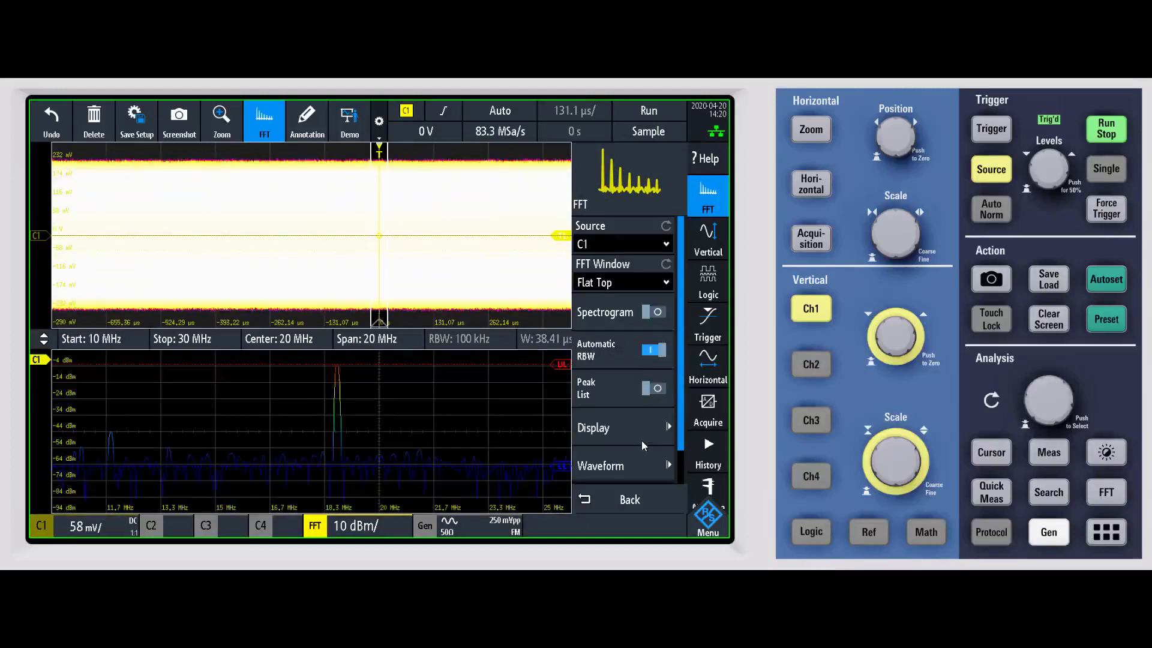
left_click(636, 427)
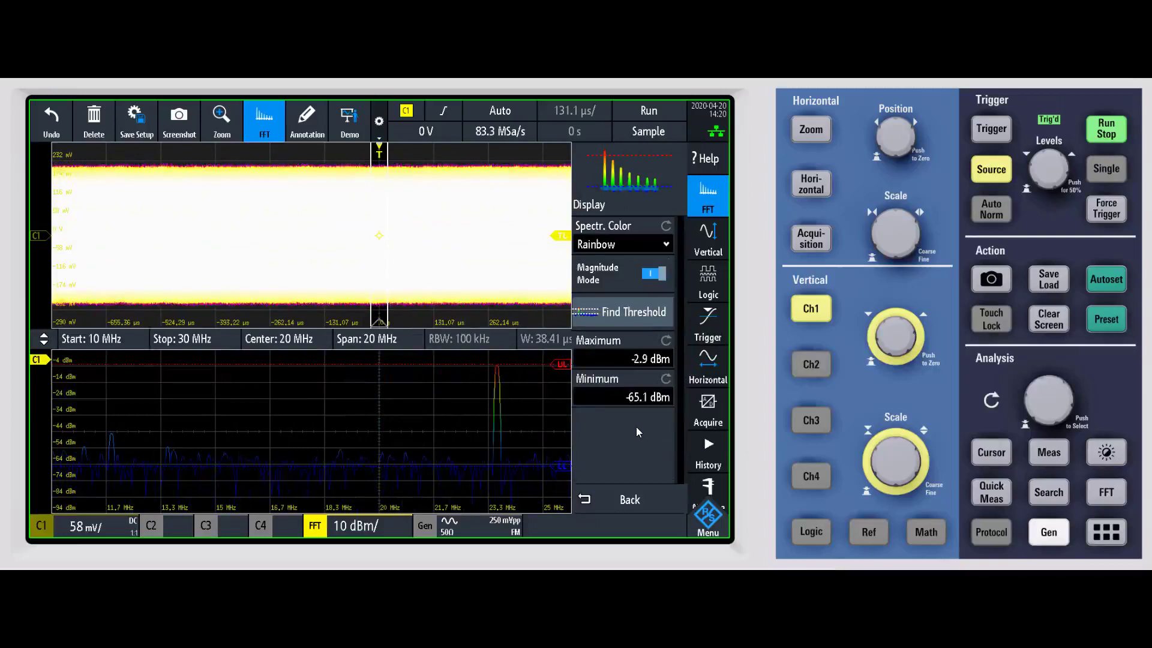
left_click(631, 244)
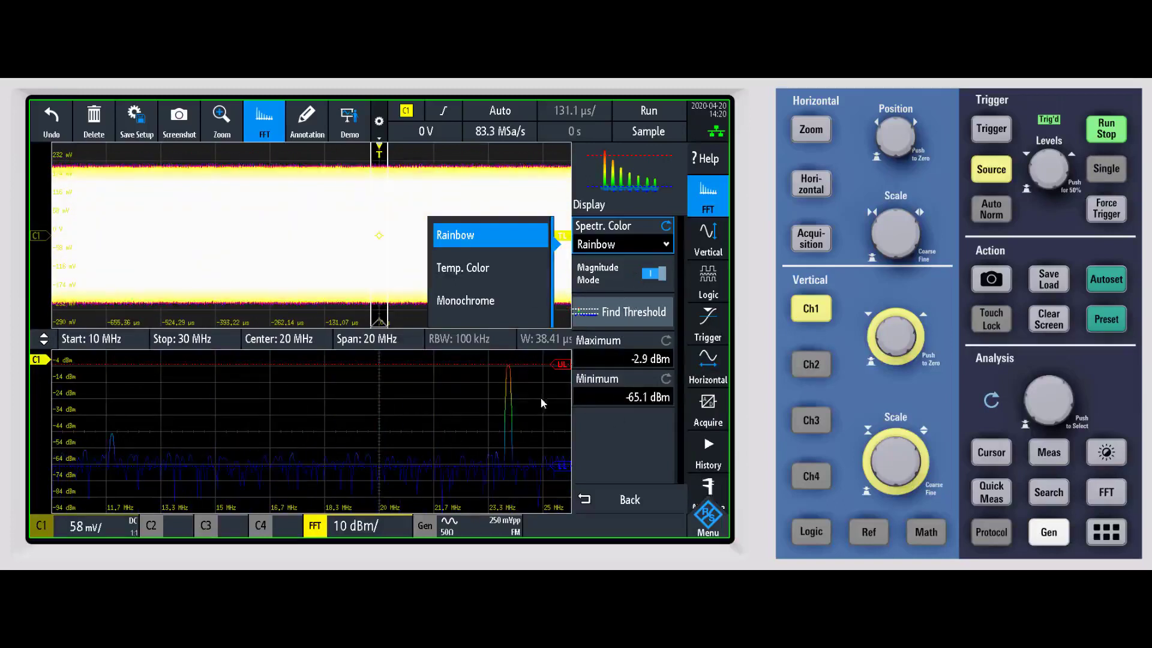
left_click(617, 498)
left_click(617, 498)
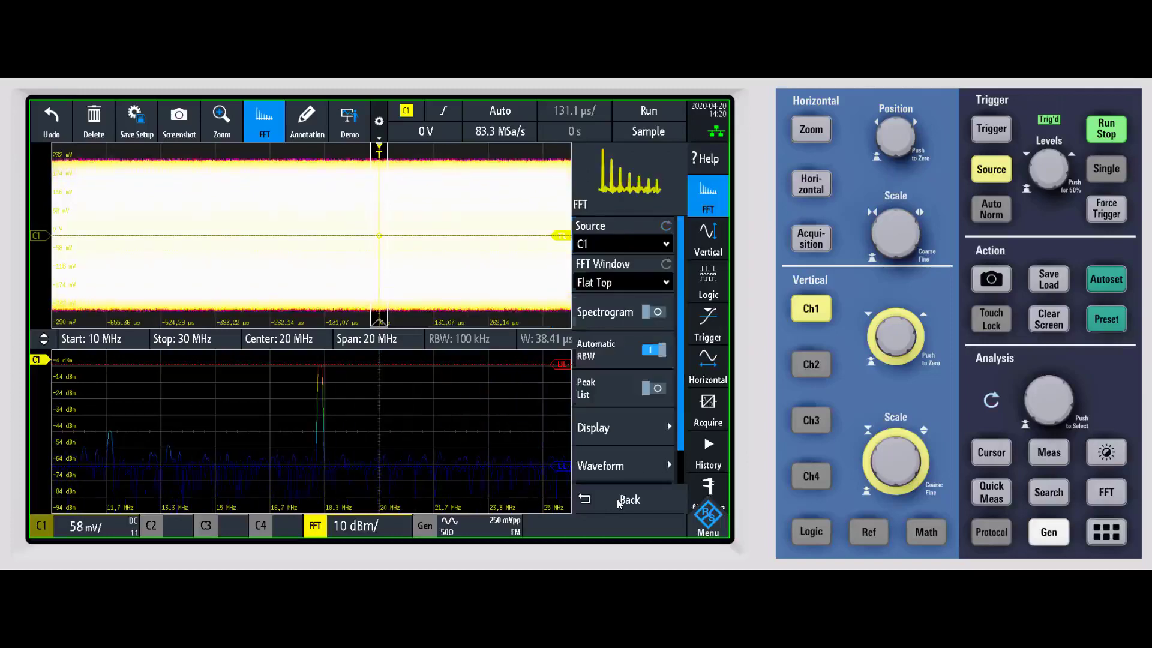
- Enable a Max Hold trace with the live spectrum still shown alongside it
left_click(614, 463)
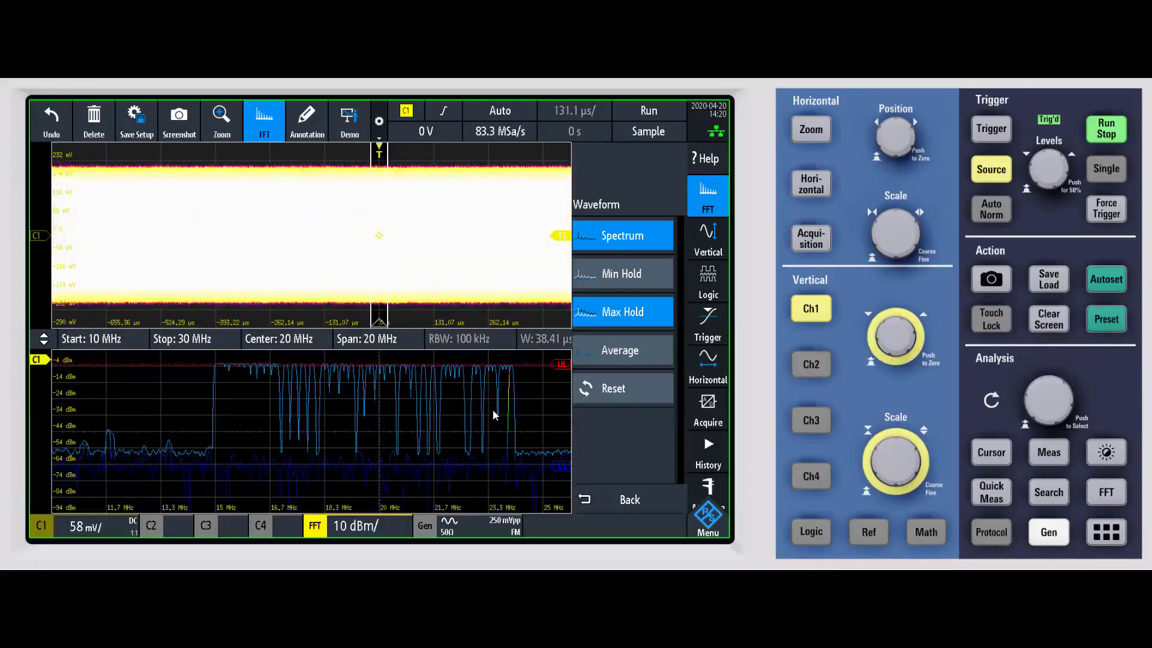
left_click(622, 240)
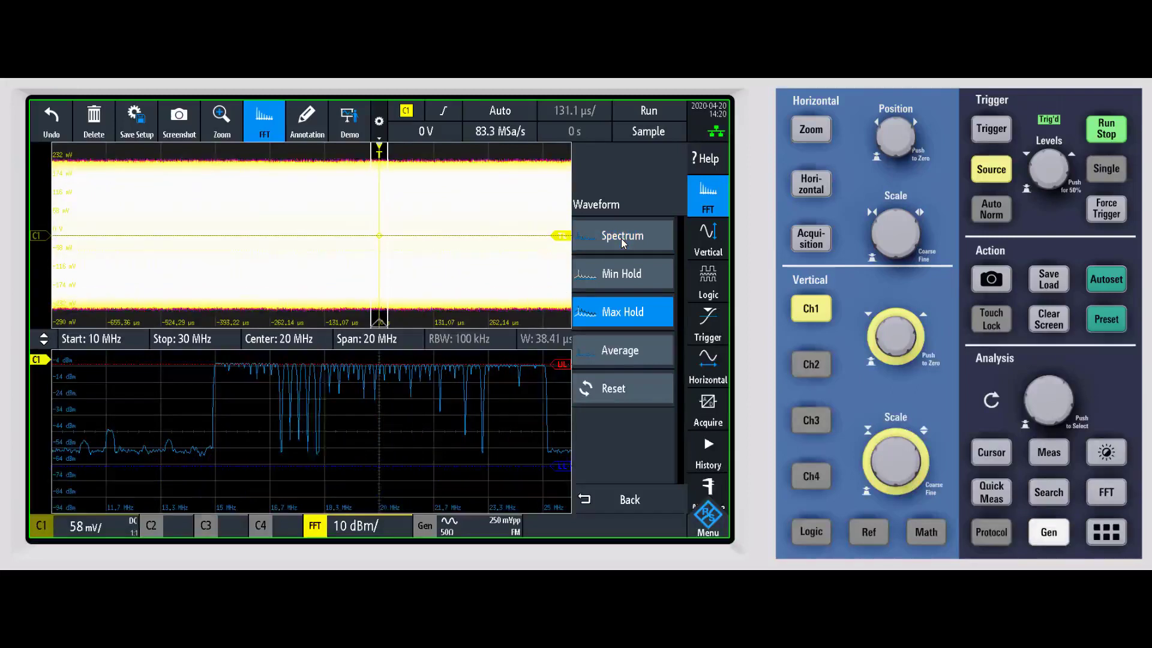
left_click(622, 240)
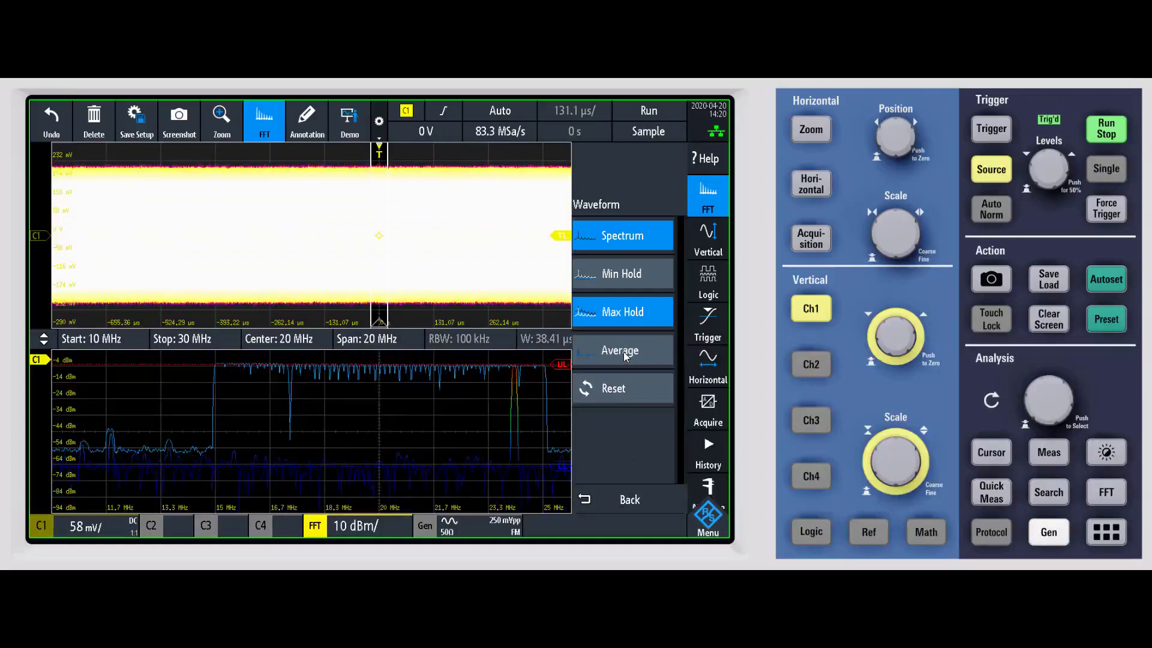
left_click(628, 500)
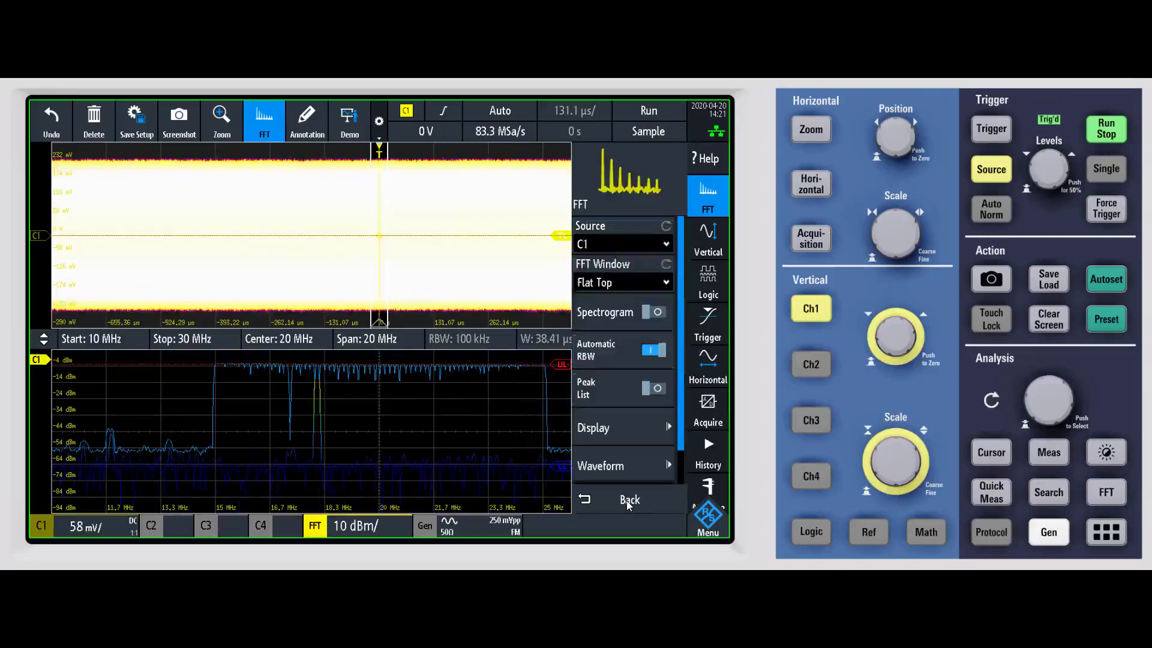
- List the vertical scale units dBm, dBV, dBµV and Veff, keeping dBm
scroll(621, 445, "down", 1)
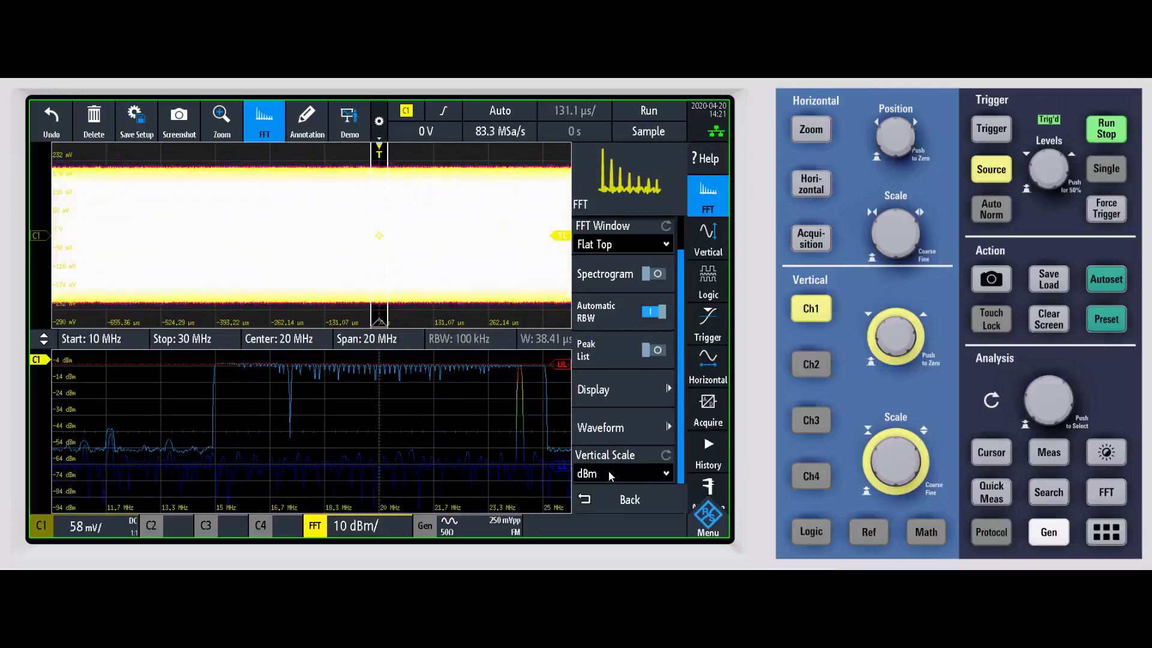
left_click(608, 472)
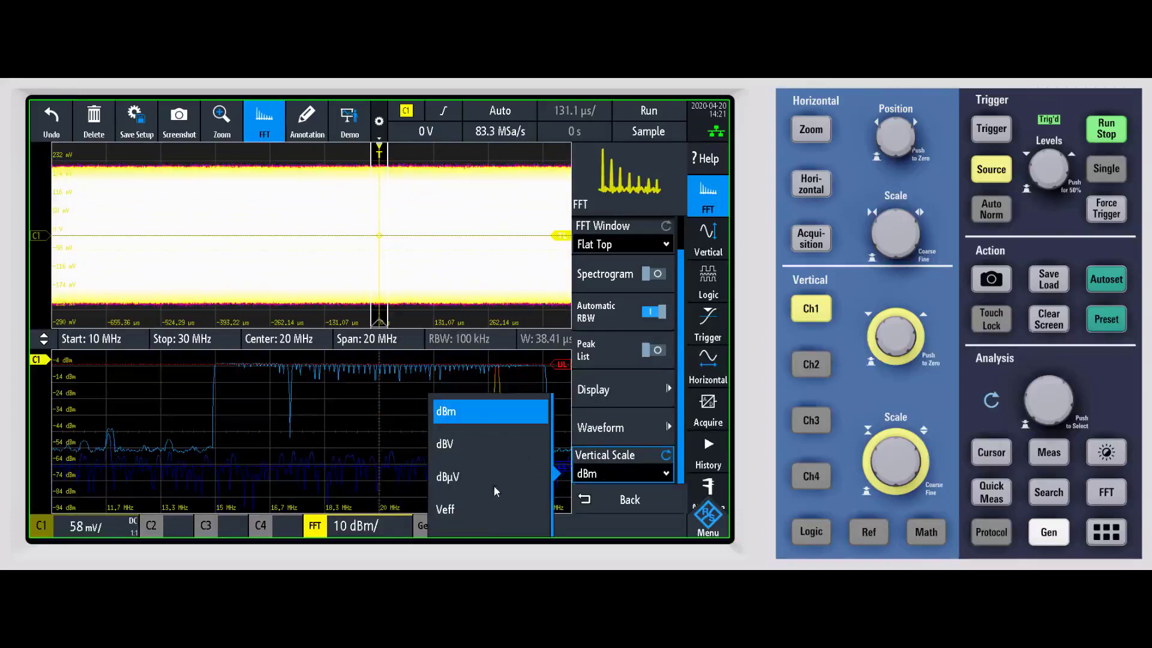